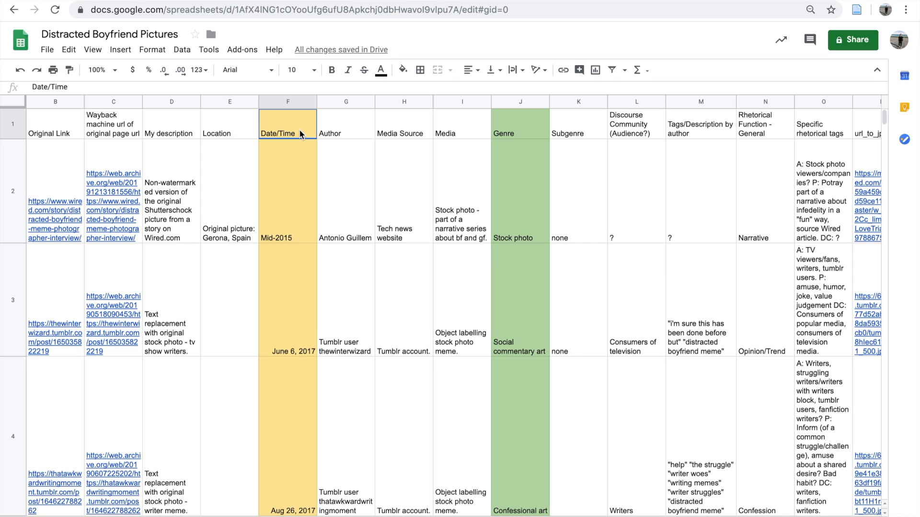
- Review the Author, Media Source and Genre column headers in row 1 of the Distracted Boyfriend Pictures sheet
left_click(340, 130)
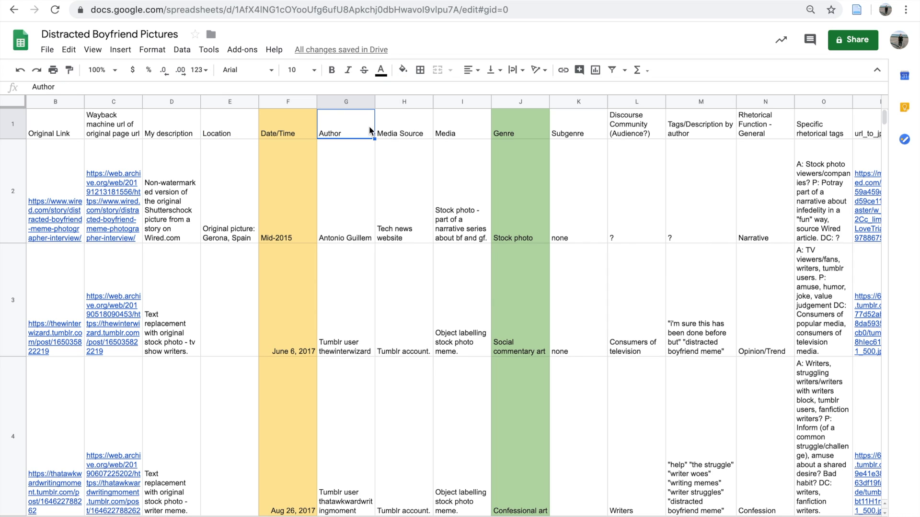
left_click(418, 136)
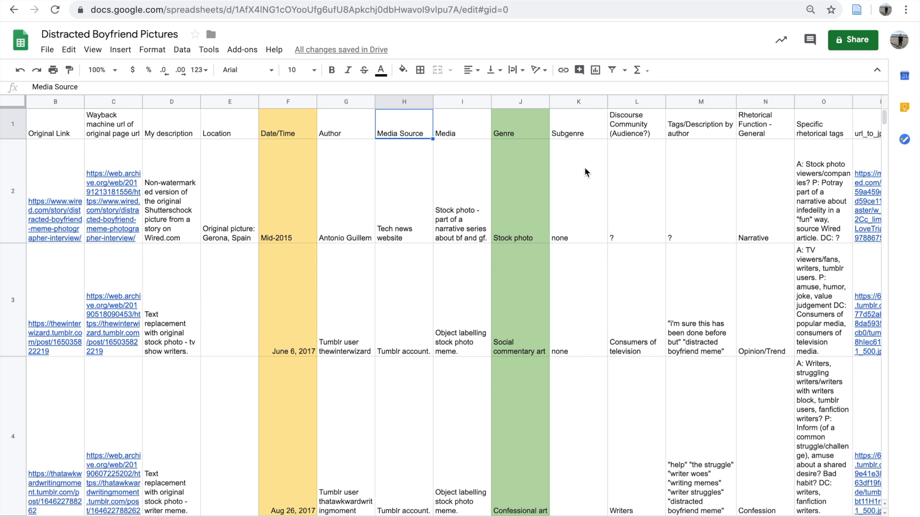
left_click(519, 135)
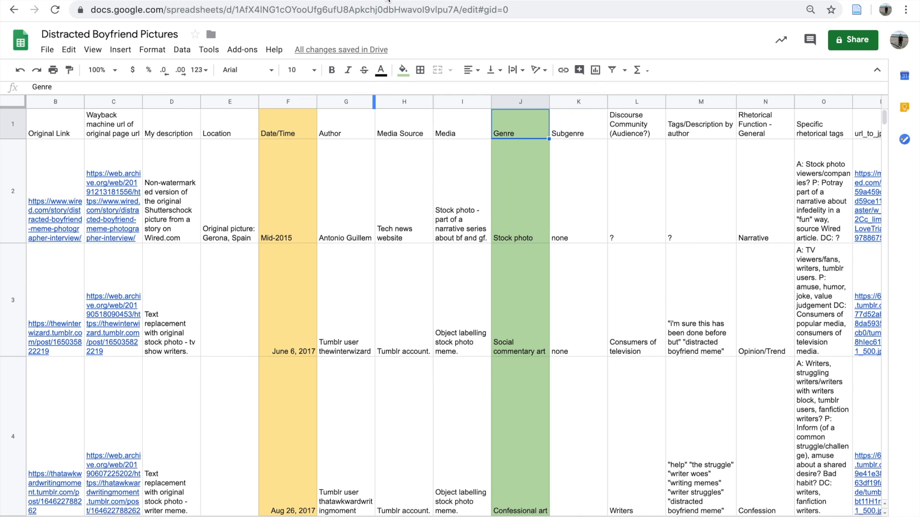
- Switch to the DB Image Files folder in Google Drive and look through its image files
left_click(388, 1)
scroll(683, 315, "down", 10)
scroll(682, 321, "up", 7)
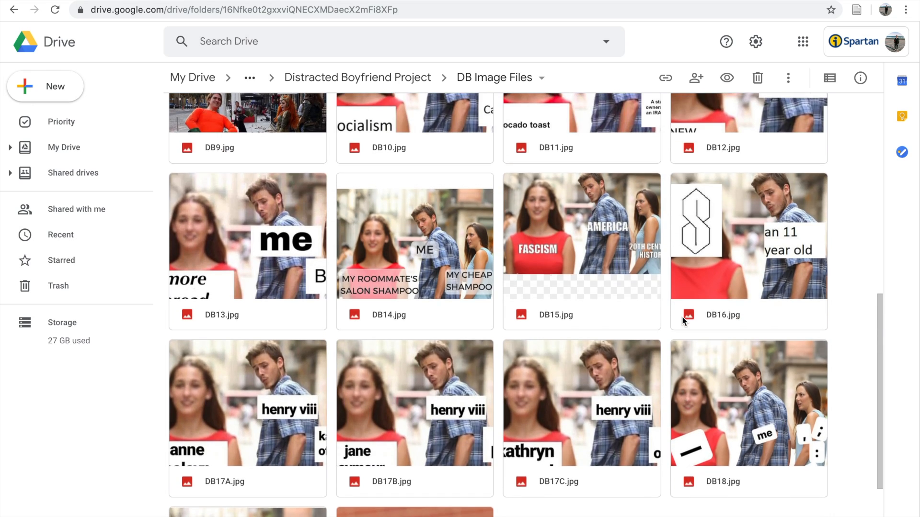
scroll(683, 321, "up", 5)
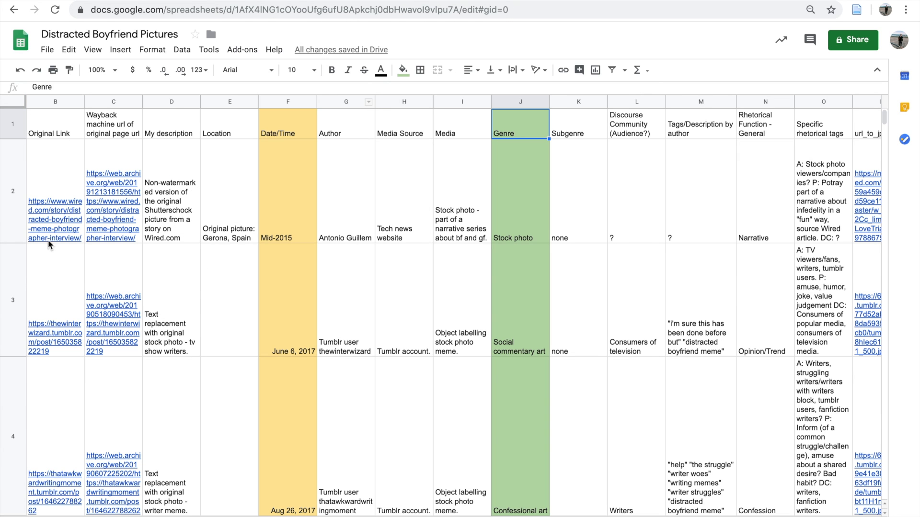
- Compare the spreadsheet's Number column with the image file names in the DB Image Files folder in Google Drive
left_click(73, 137)
key("Left")
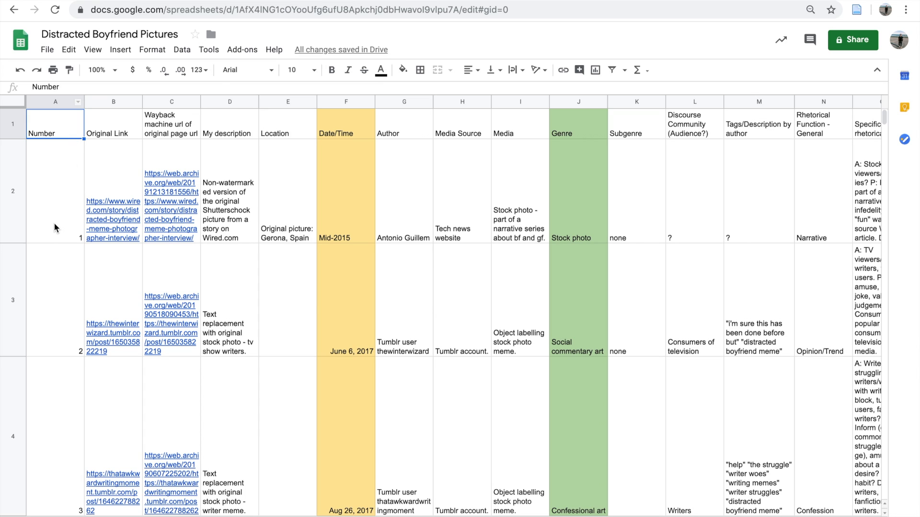
left_click(68, 221)
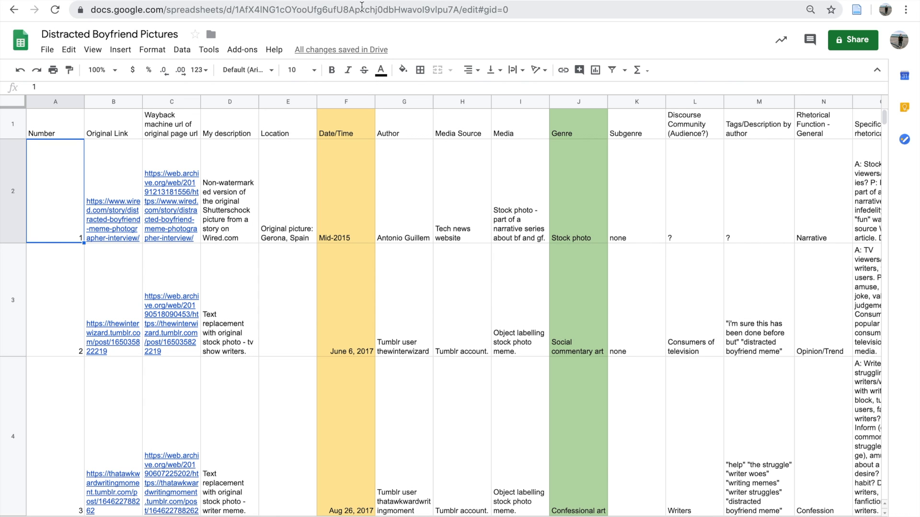
left_click(381, 1)
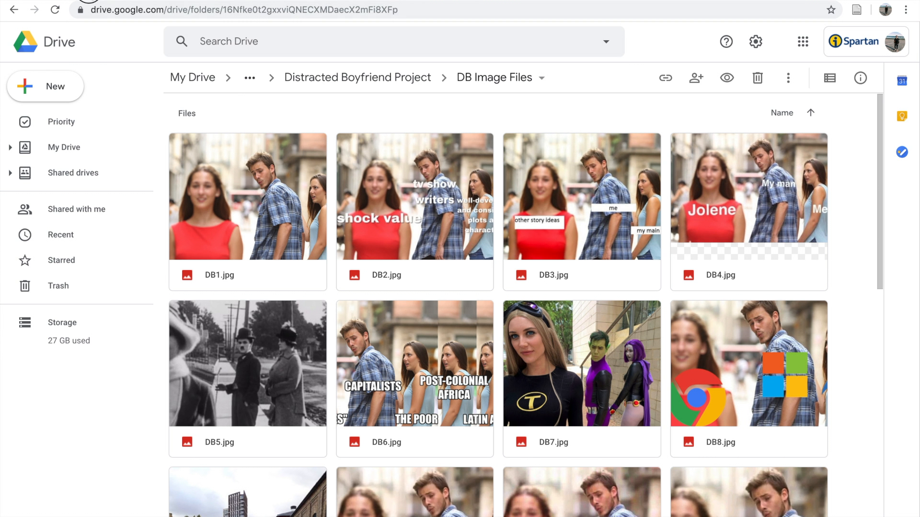
left_click(87, 1)
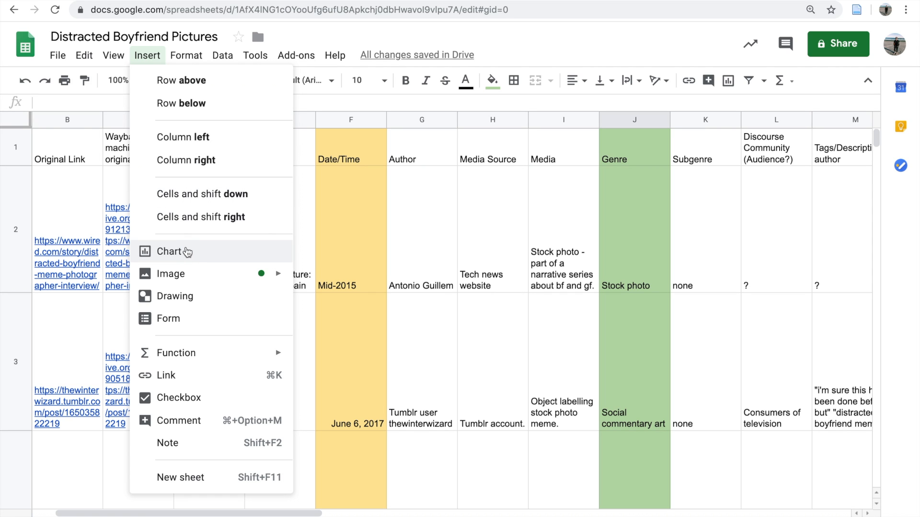
- Insert a chart of the Media Source data in H1:H23 and change its chart type to a pie chart
key("Escape")
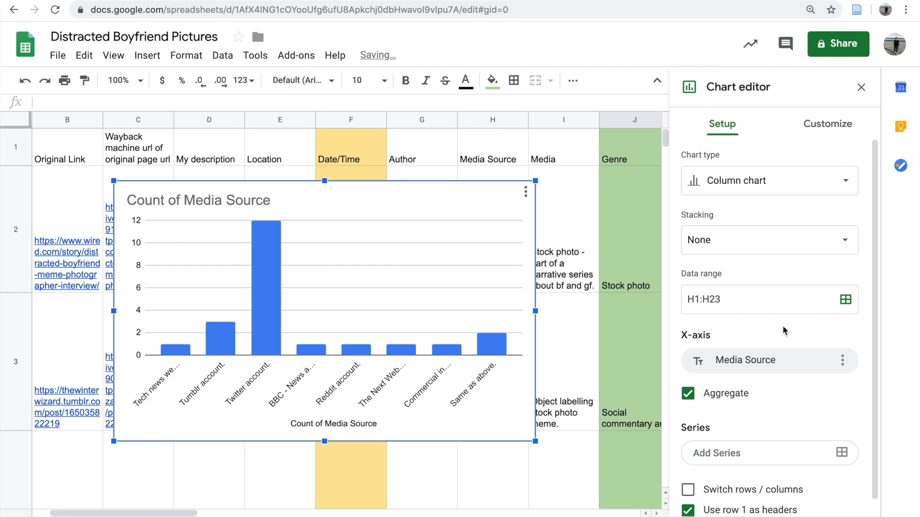
left_click(814, 181)
left_click(820, 185)
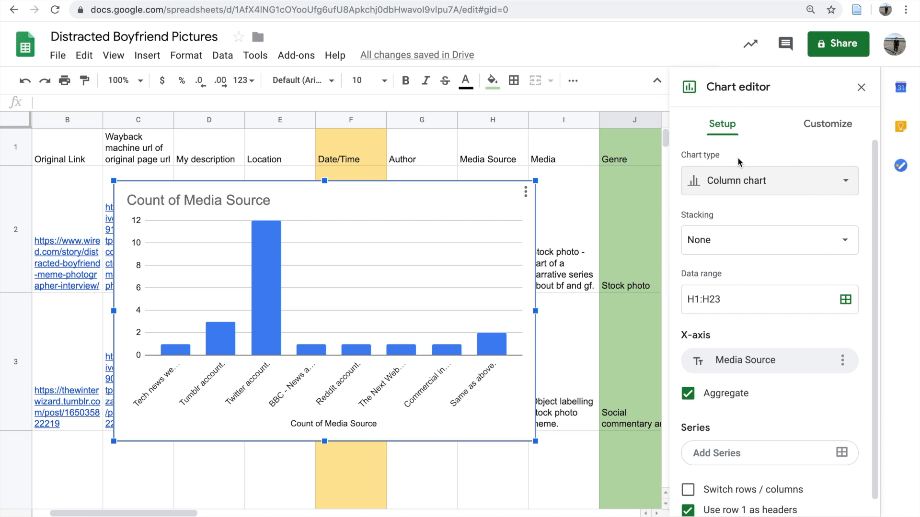
left_click(755, 178)
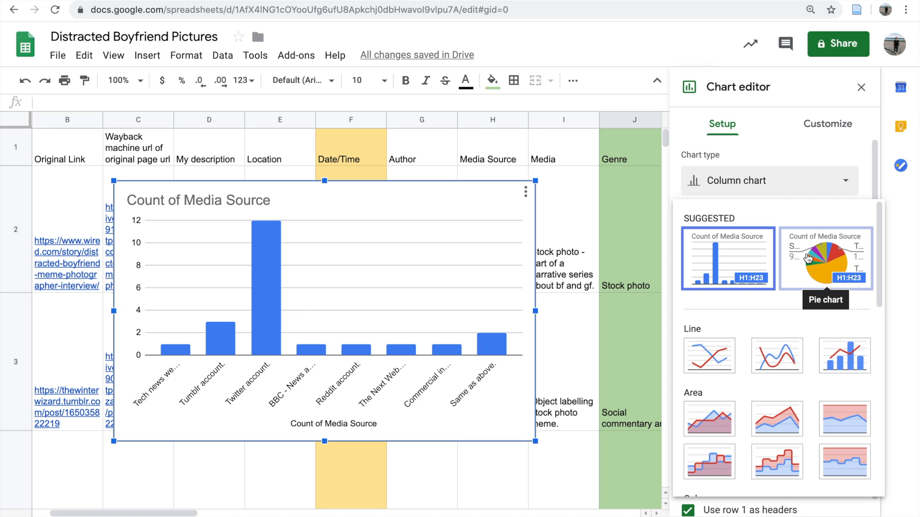
left_click_drag(878, 276, 880, 405)
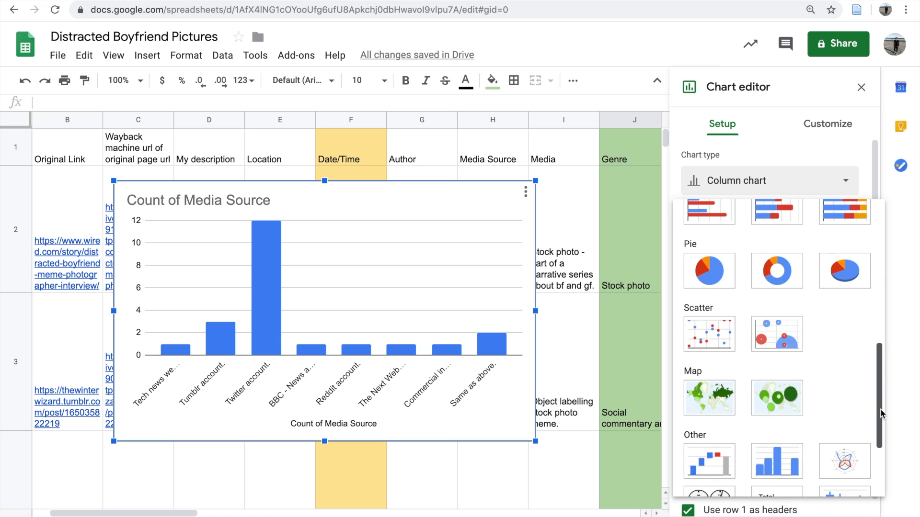
left_click(701, 277)
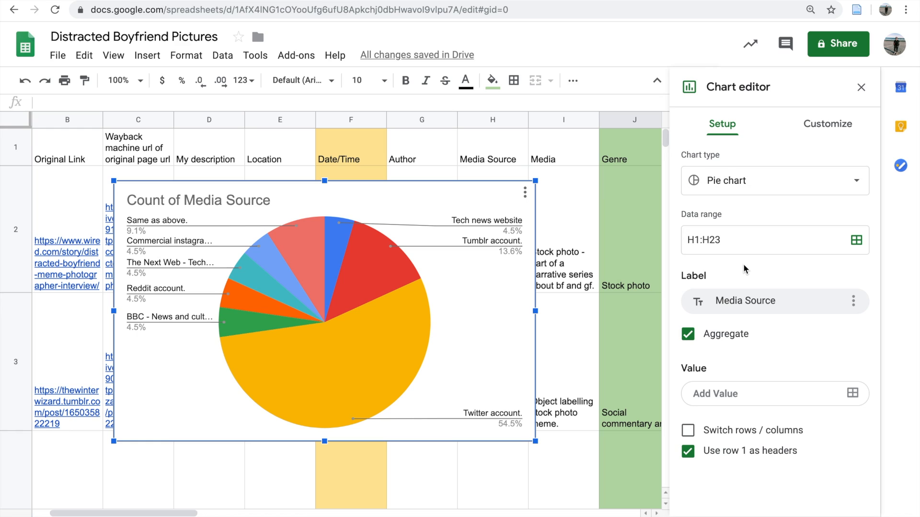
- Set the pie chart's data range to J1:J23 so that it plots the Genre column
key("BackSpace")
type("J")
key("BackSpace")
type("J")
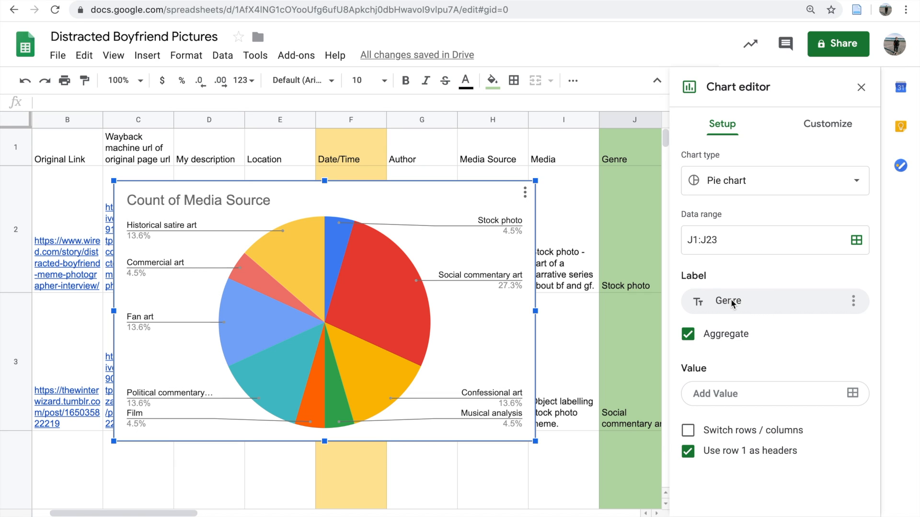
- Customize the pie chart to show Percentage as the slice label
left_click(827, 124)
left_click(723, 124)
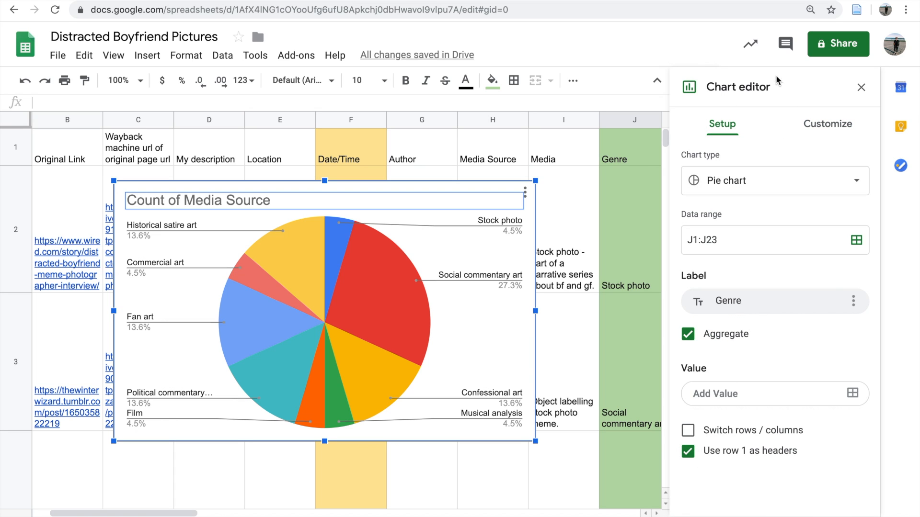
left_click(834, 127)
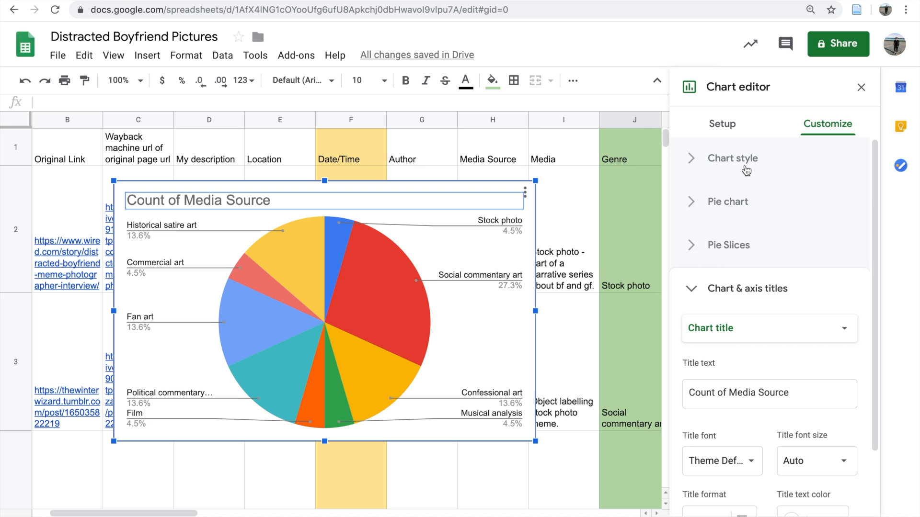
left_click(746, 170)
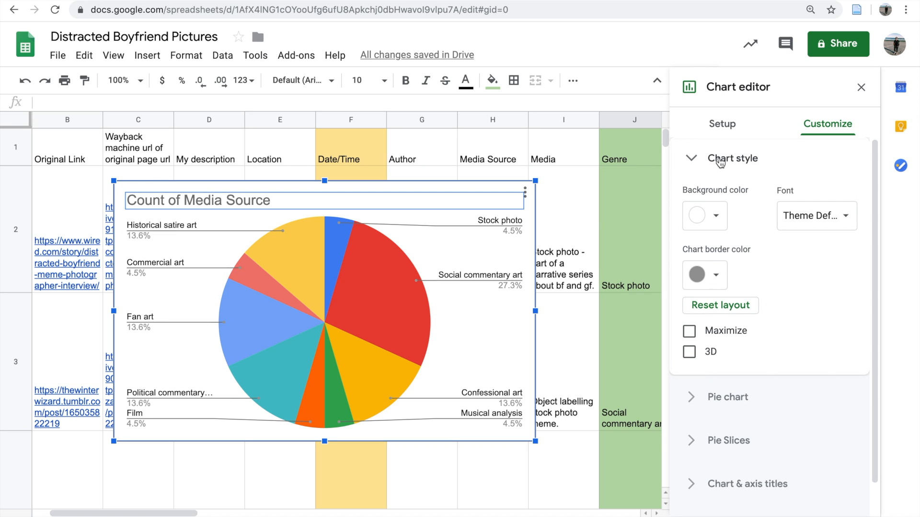
left_click(697, 165)
left_click(694, 210)
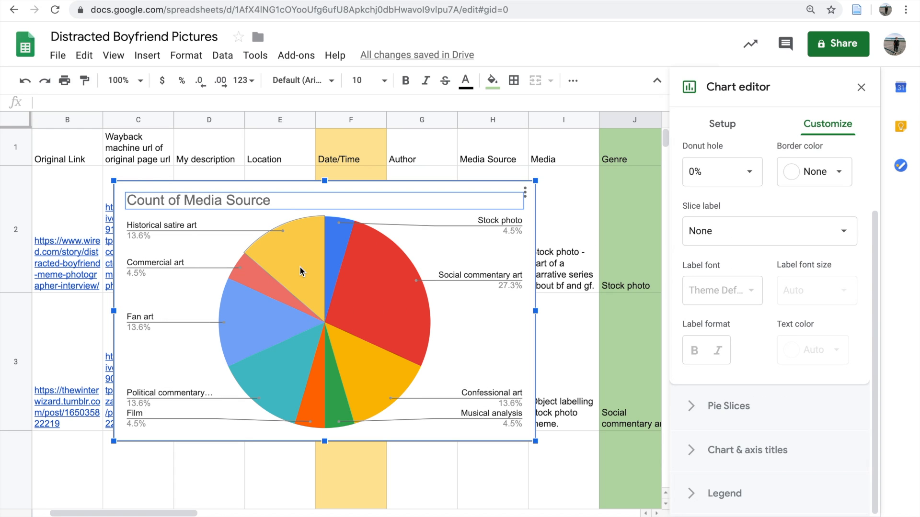
left_click(744, 239)
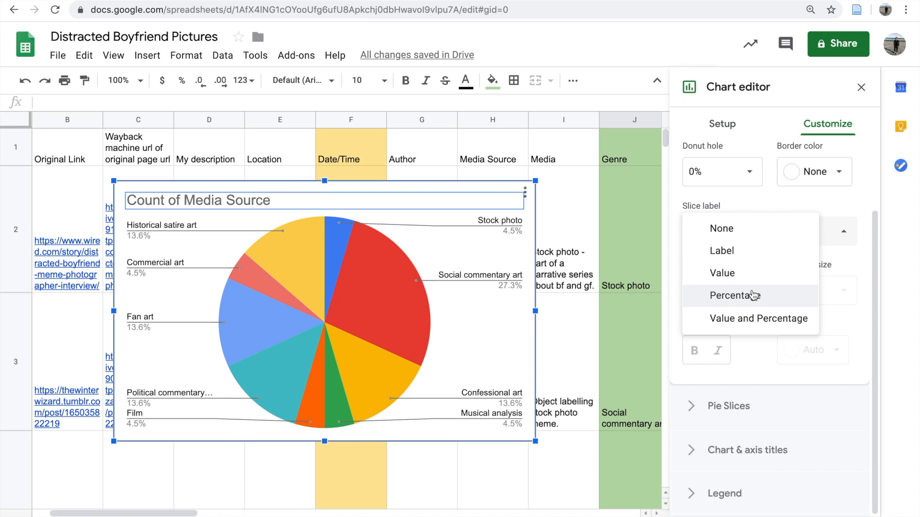
left_click(752, 295)
- Try the Value and Percentage slice label on the pie chart and switch back to Percentage
left_click(759, 232)
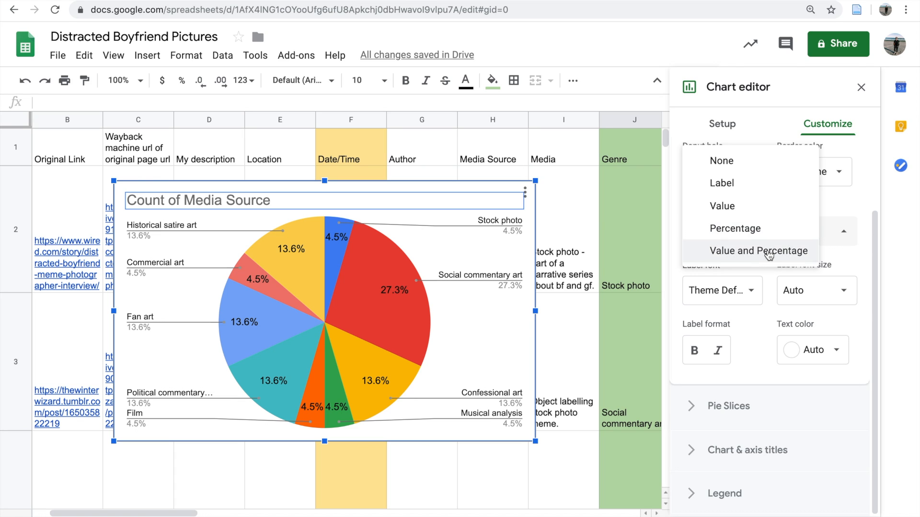
left_click(759, 251)
left_click(759, 231)
left_click(764, 206)
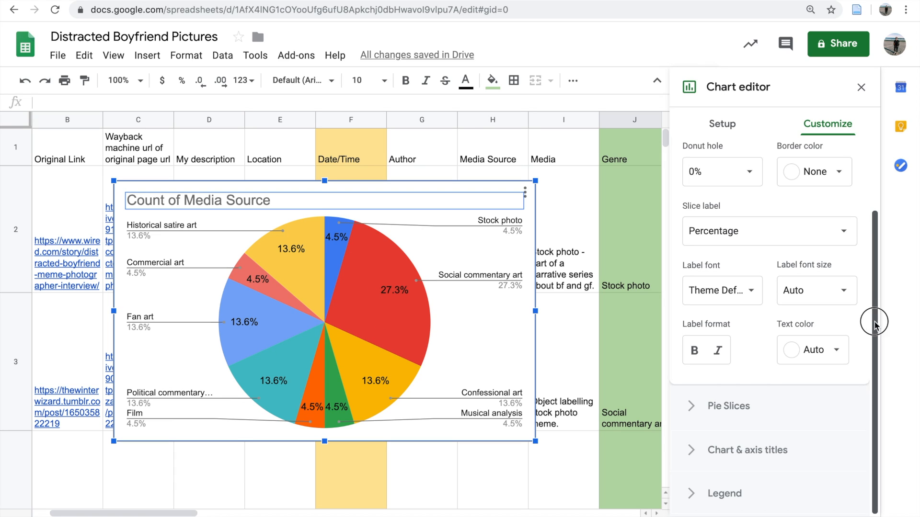
- Set the chart title to "Frequency of Genre" and close the chart editor
left_click(747, 450)
left_click(798, 264)
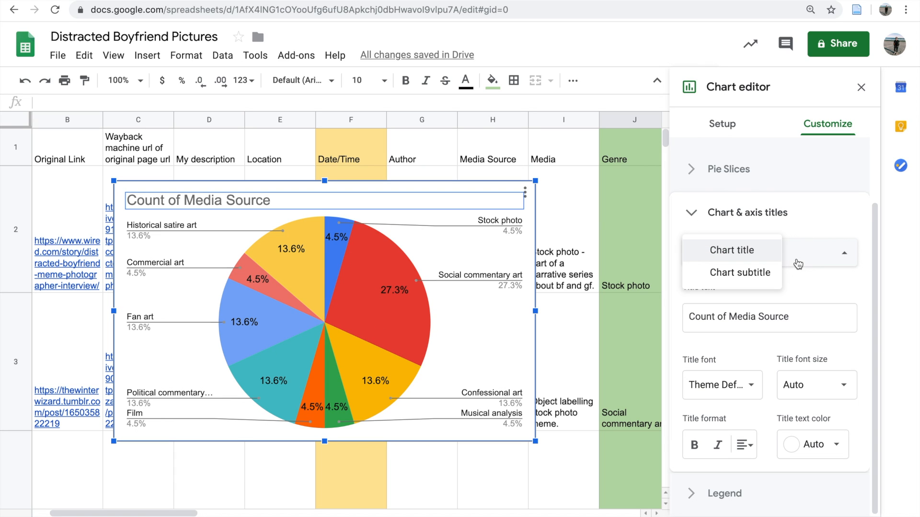
left_click(738, 252)
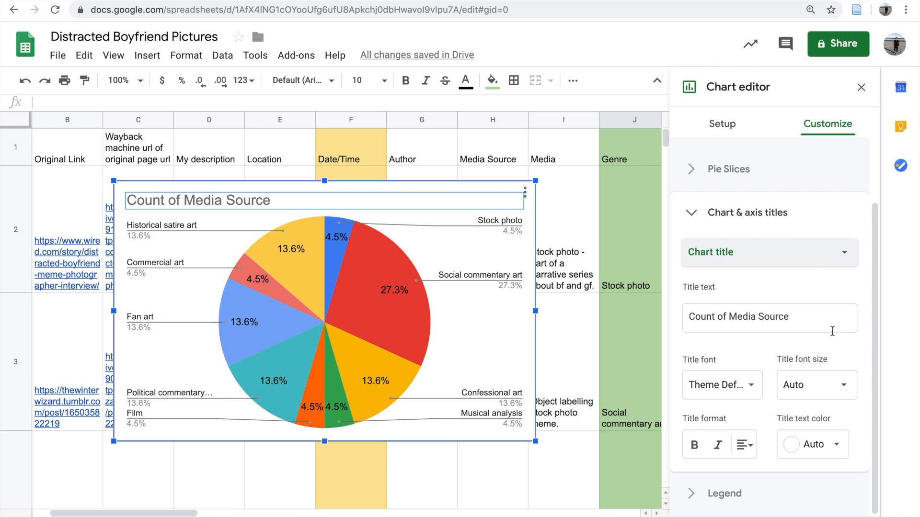
left_click(832, 331)
type("Frequency of Genre")
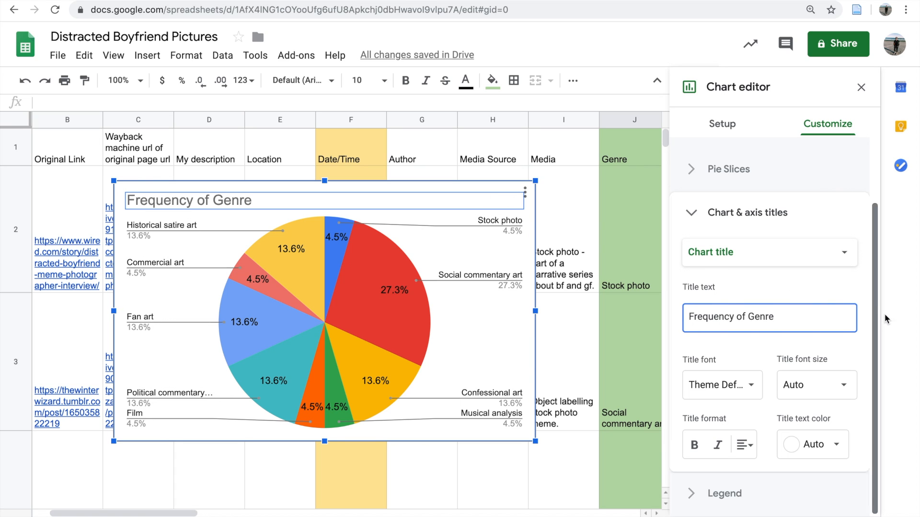
left_click(872, 344)
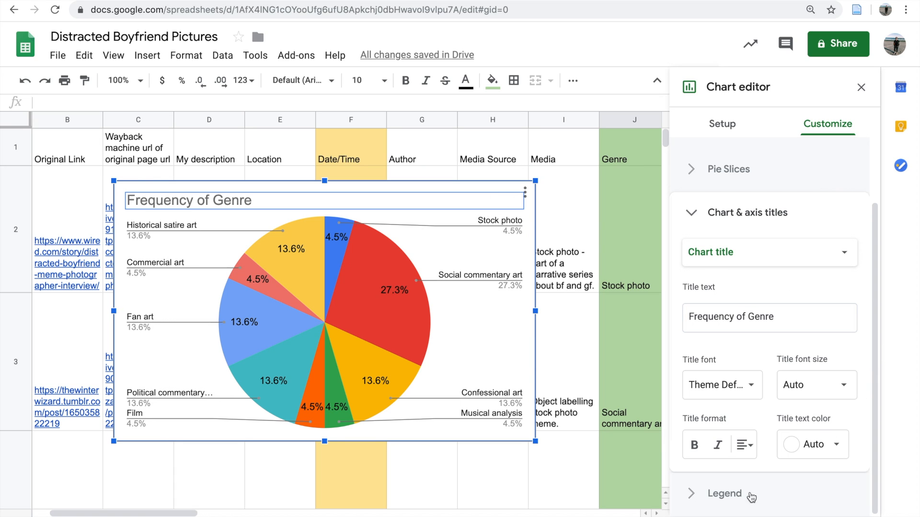
left_click(744, 495)
left_click(862, 86)
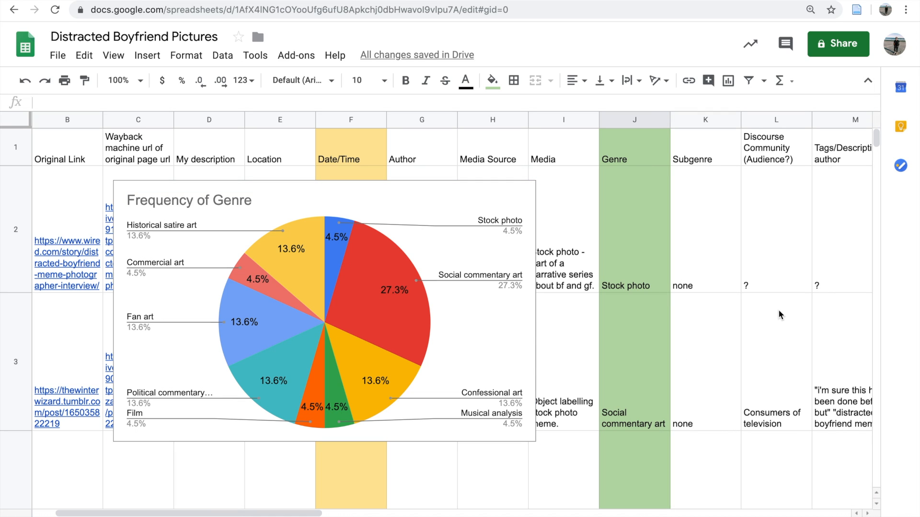
- Download the Frequency of Genre chart as a PNG image
left_click(424, 194)
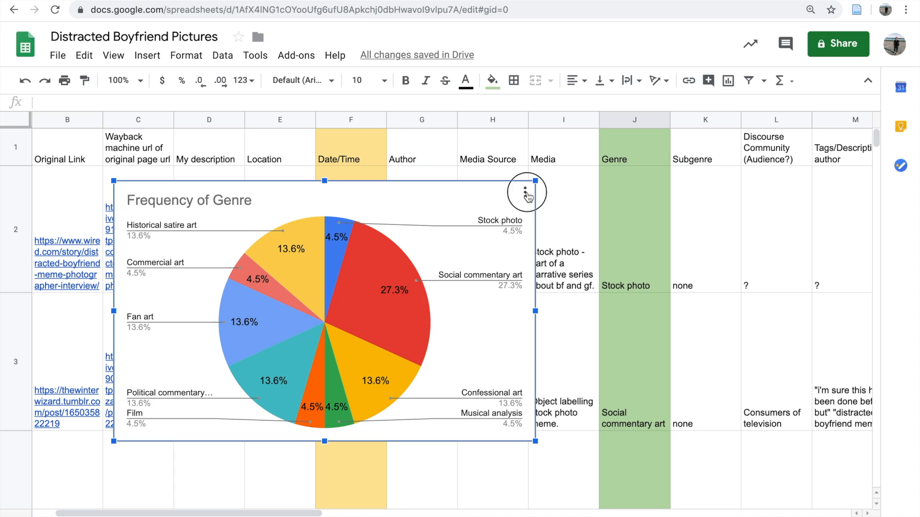
left_click(526, 194)
mouse_move(517, 259)
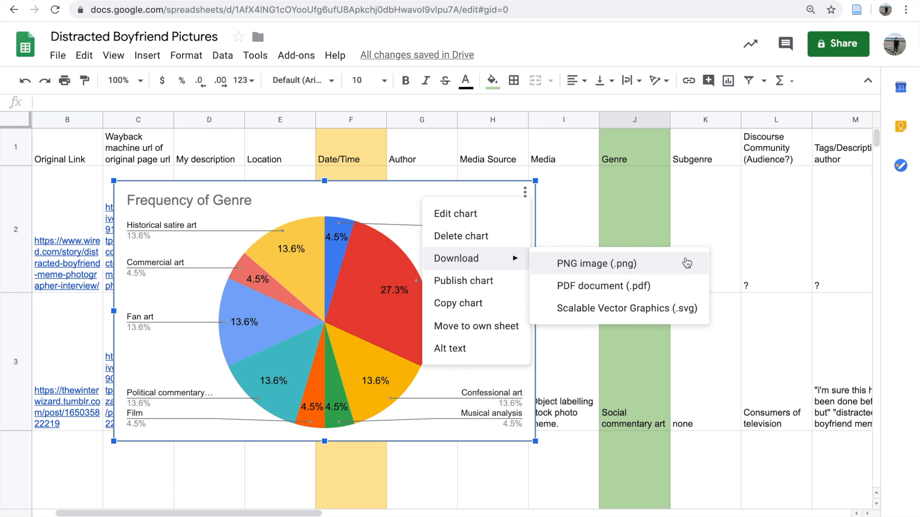
left_click(687, 263)
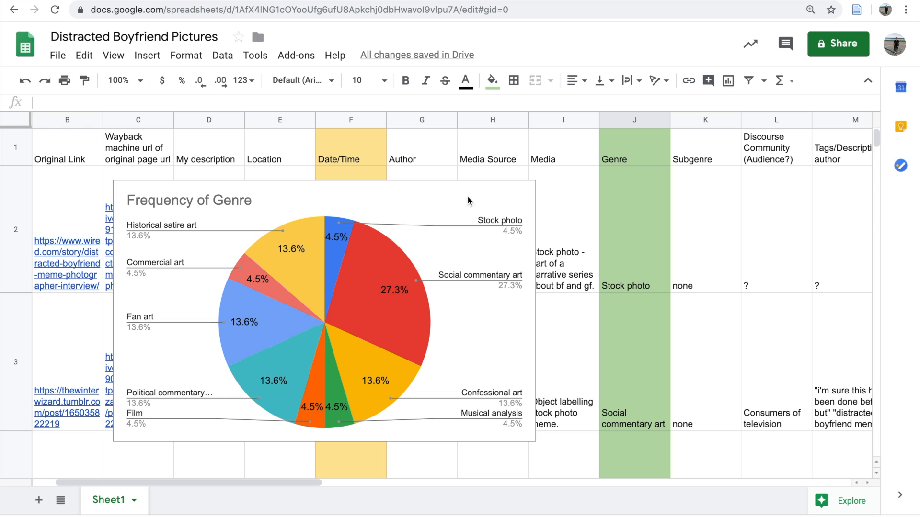
- Move the Frequency of Genre chart to its own sheet and view that sheet
left_click(525, 193)
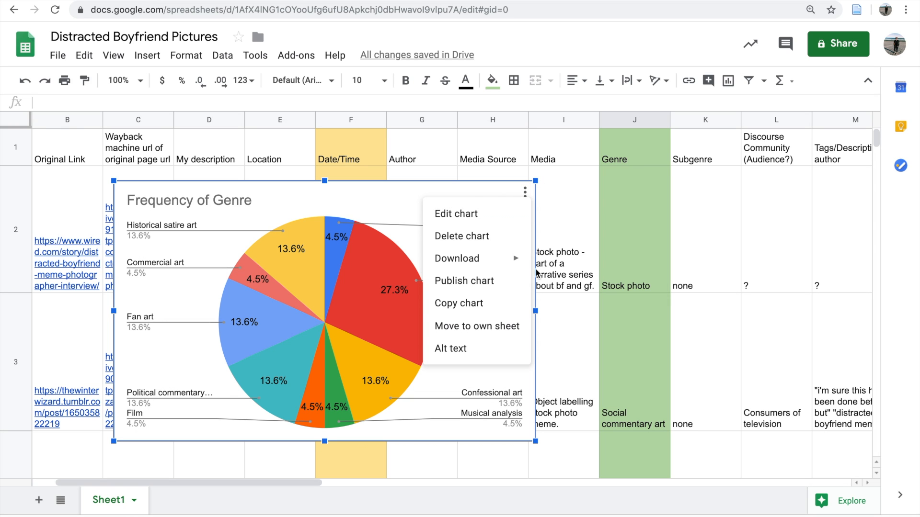
left_click(476, 325)
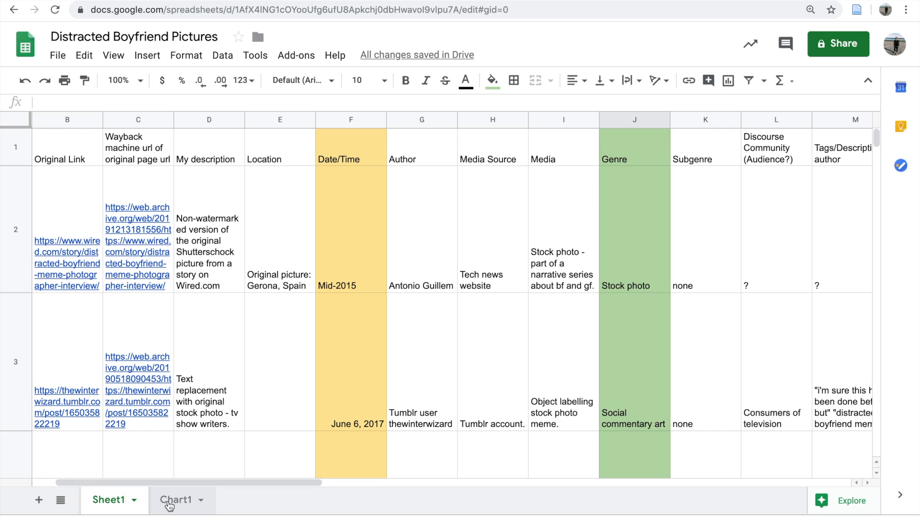
left_click(169, 503)
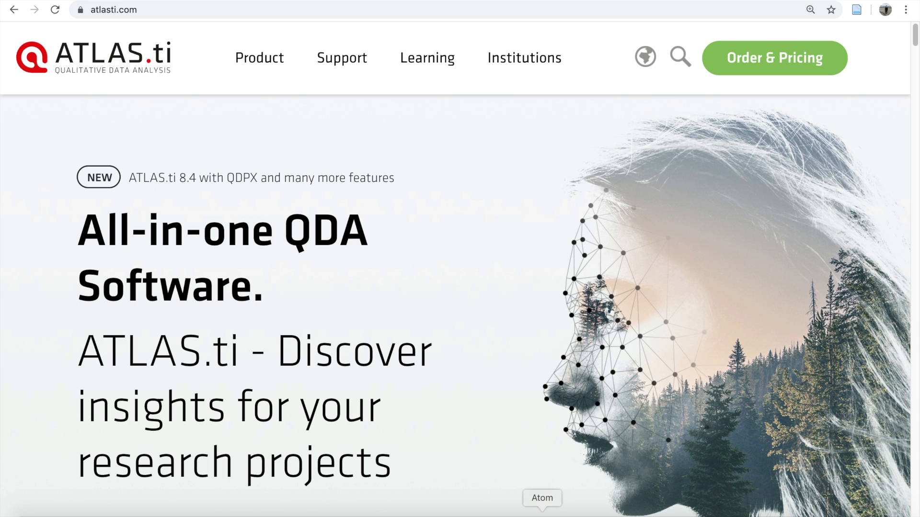
- Switch to ATLAS.ti, create a new project named "Tutorial Example", and maximize its window
left_click(694, 509)
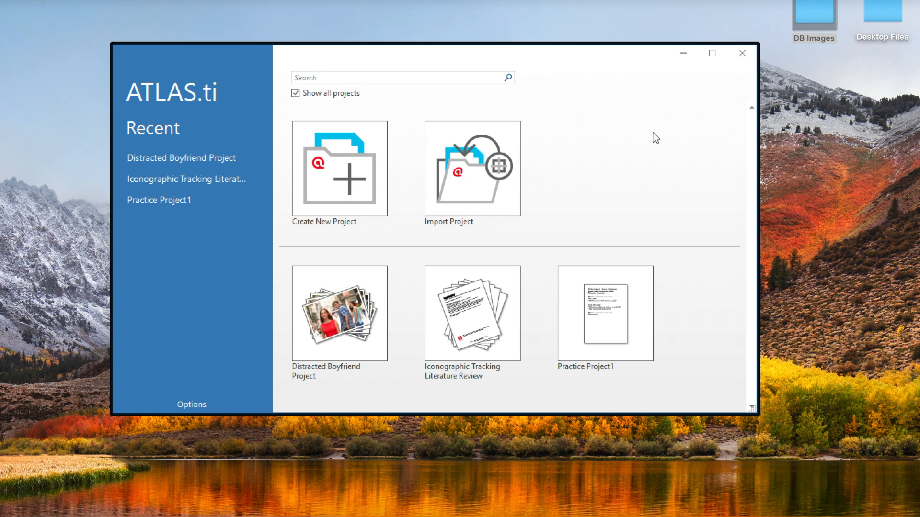
left_click(356, 174)
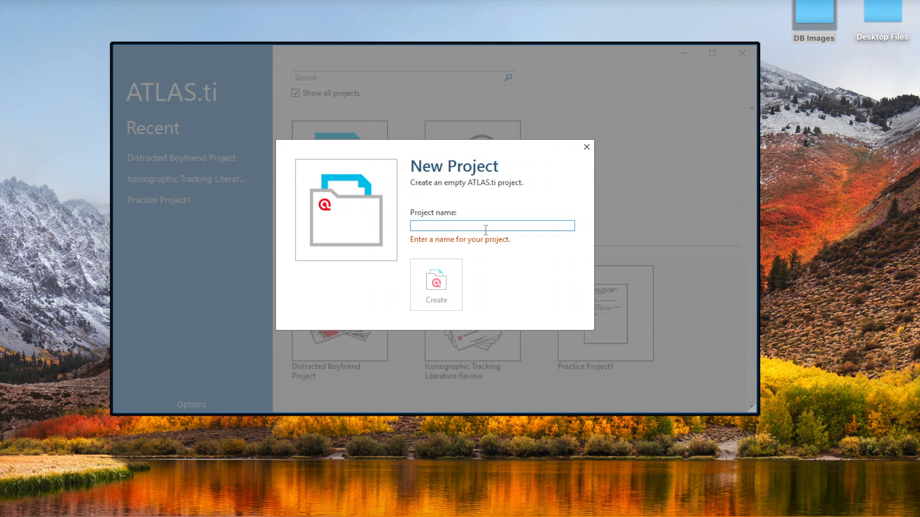
type("Tutor")
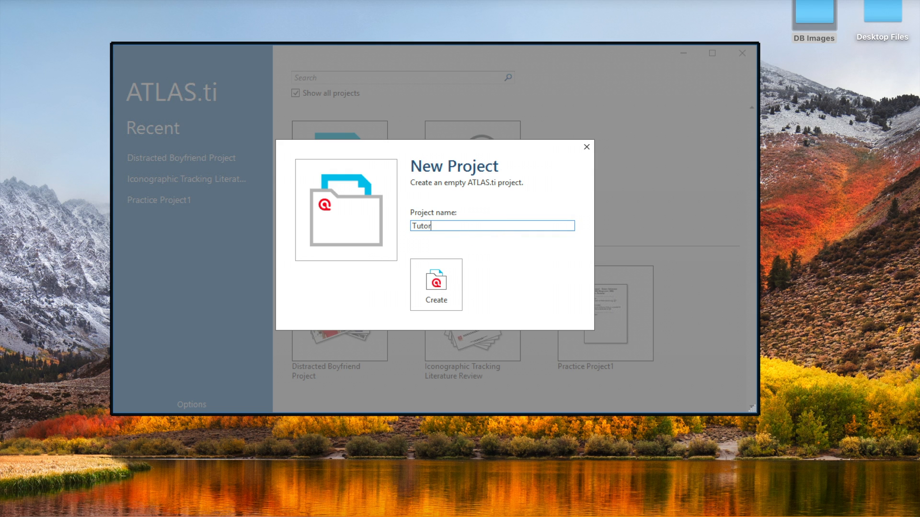
type("ial Example")
left_click(450, 272)
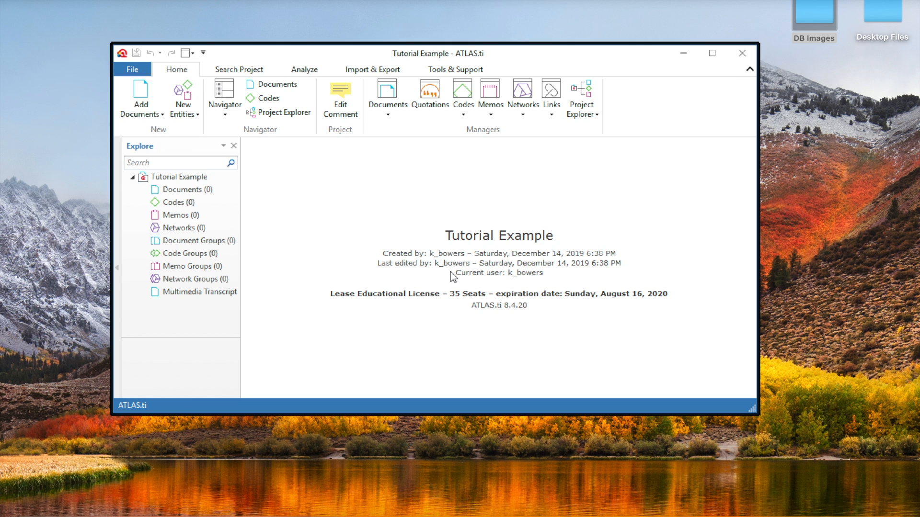
left_click(712, 52)
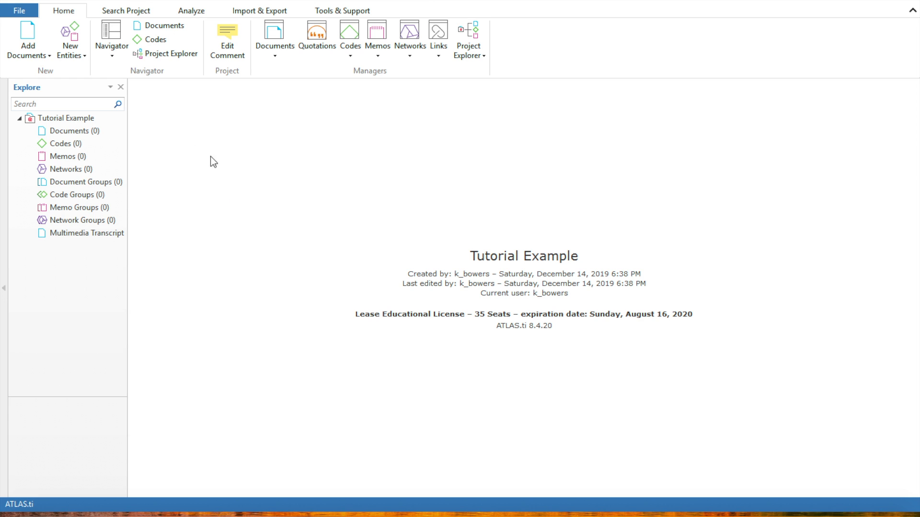
- Add the JPG images from the DB Images folder on the Desktop to the project as documents
left_click(44, 52)
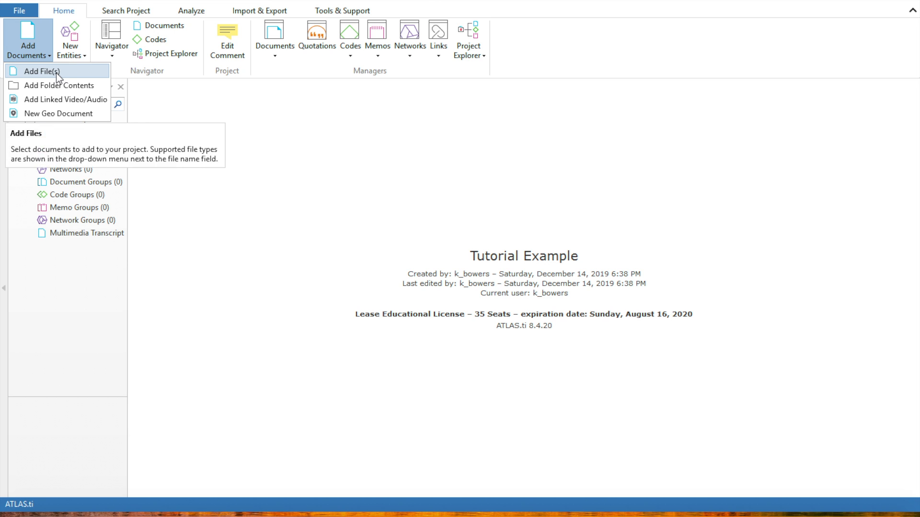
left_click(56, 73)
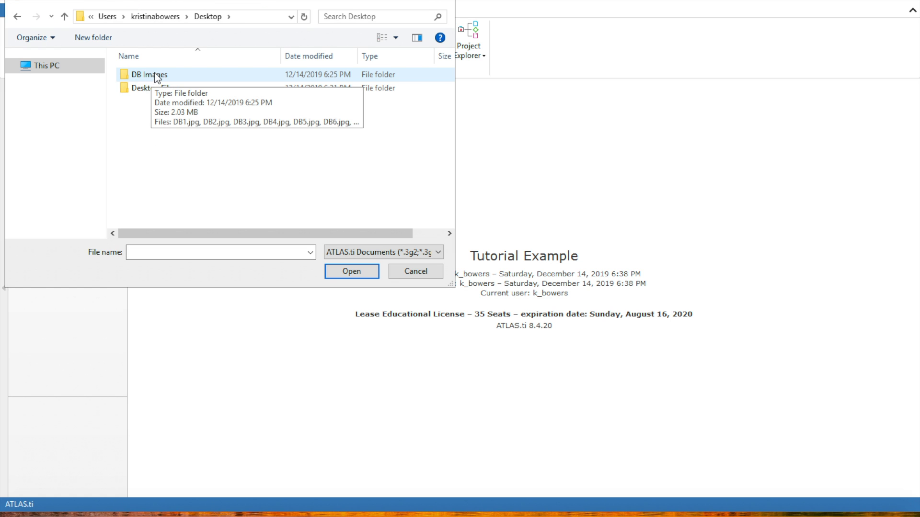
double_click(158, 77)
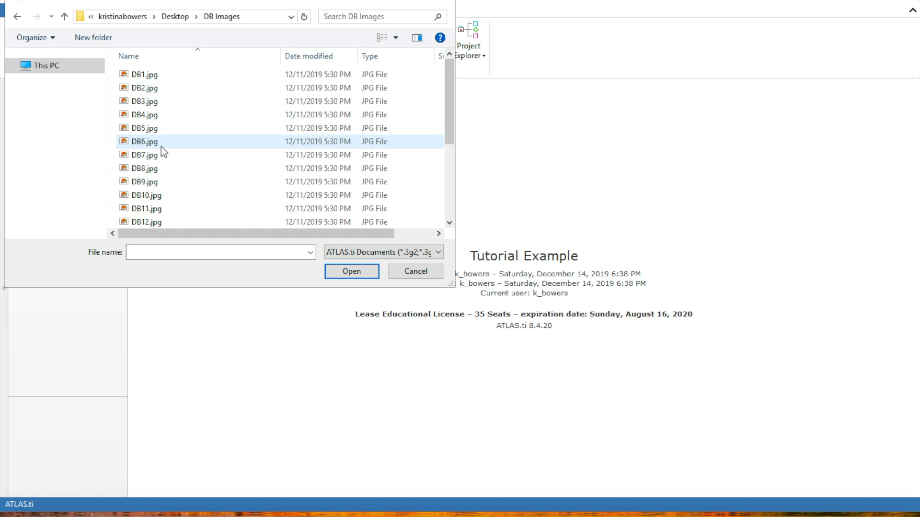
scroll(161, 147, "down", 3)
scroll(161, 147, "up", 3)
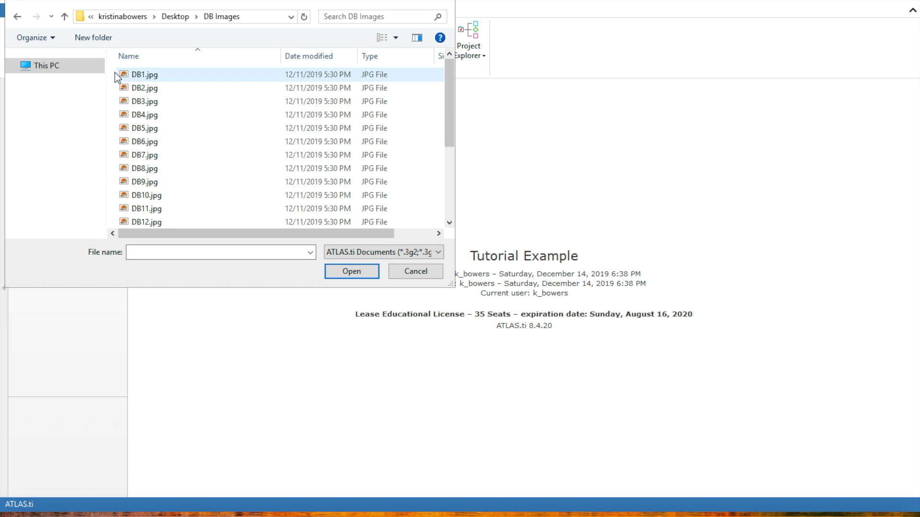
left_click_drag(115, 74, 215, 258)
left_click(350, 271)
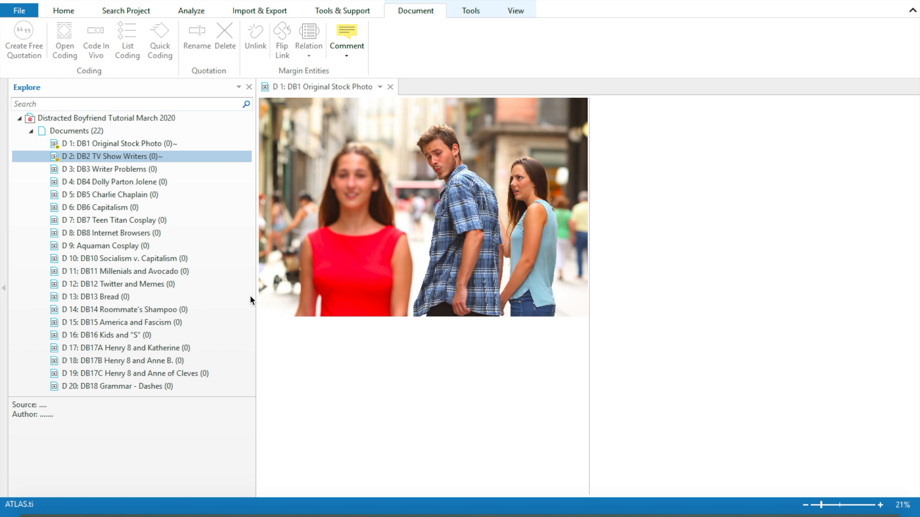
left_click(176, 143)
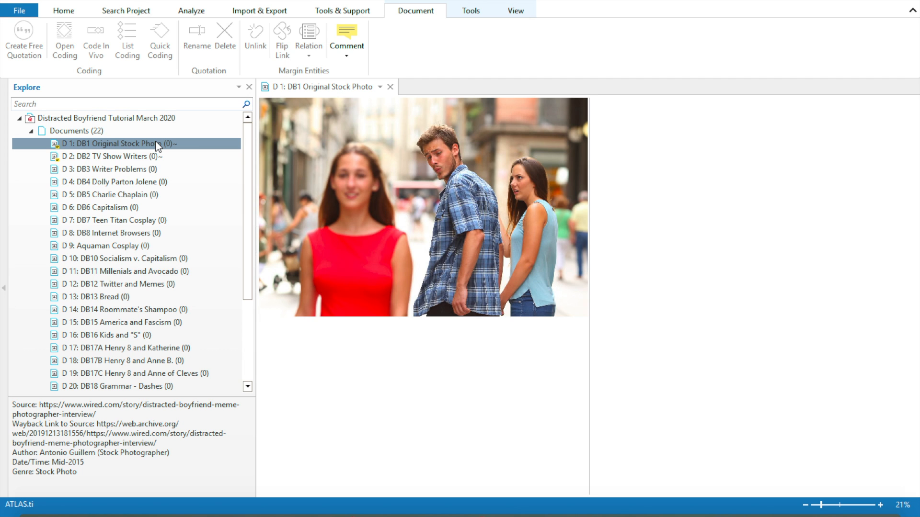
right_click(158, 145)
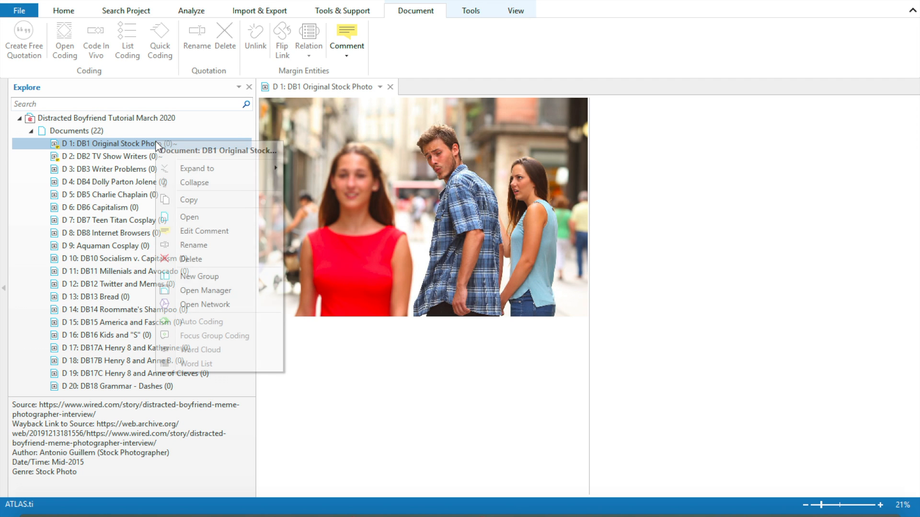
left_click(207, 246)
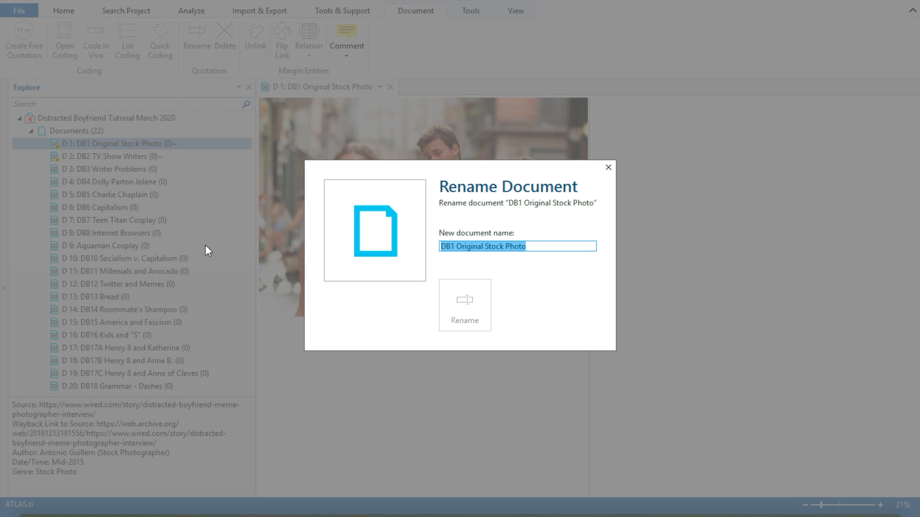
left_click(550, 247)
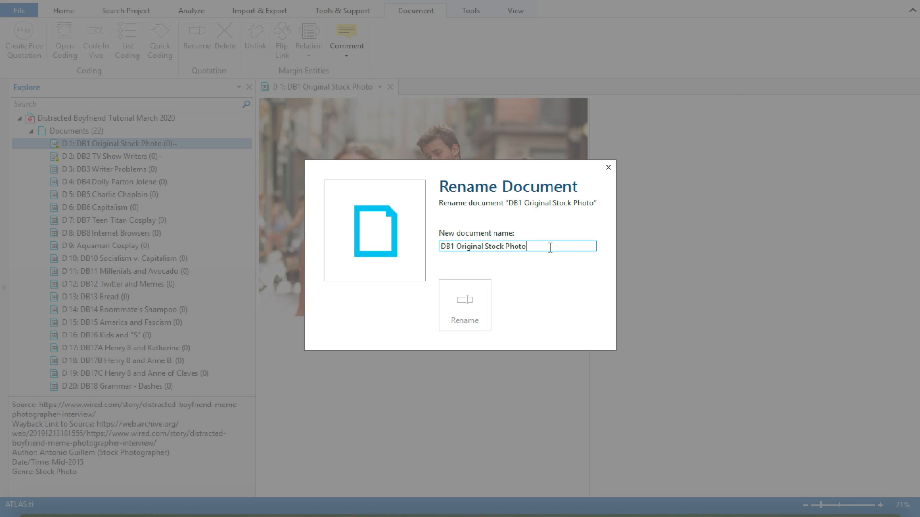
left_click(608, 168)
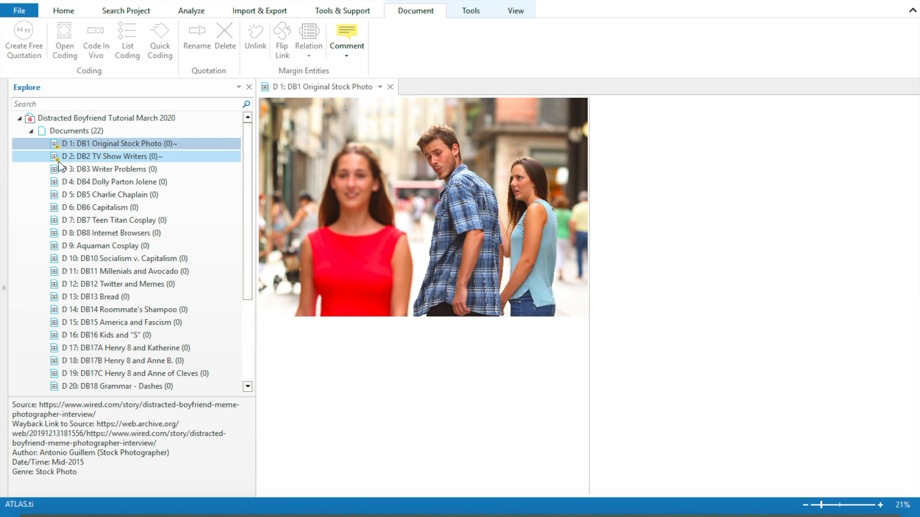
- View the comments attached to the documents DB1 Original Stock Photo and DB2 TV Show Writers
left_click(61, 149)
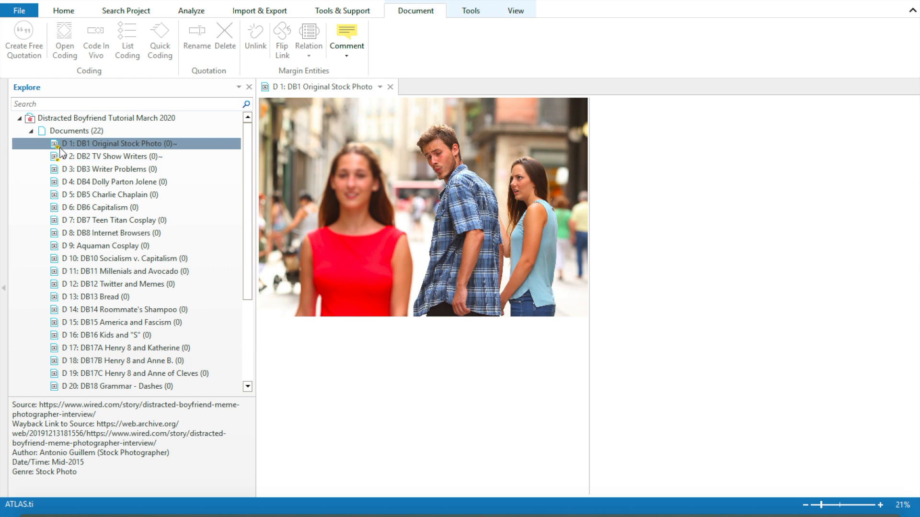
left_click(82, 156)
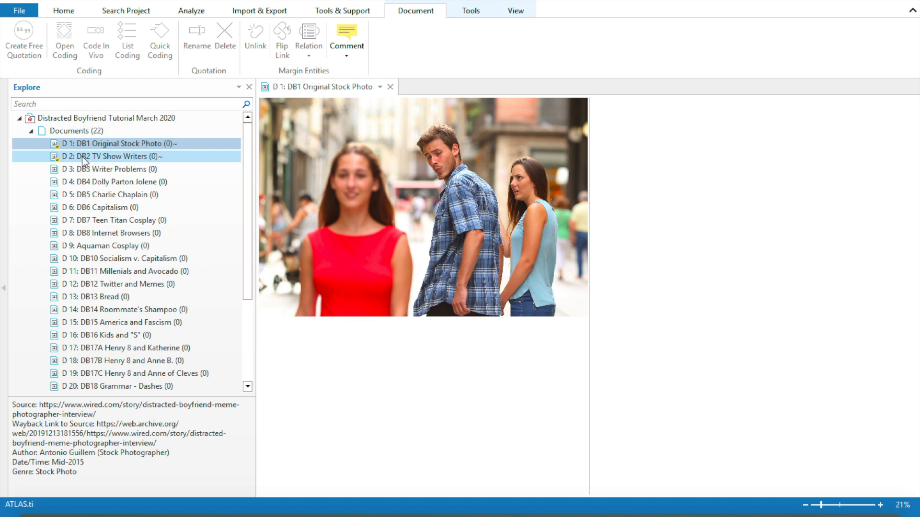
left_click(87, 145)
left_click(87, 158)
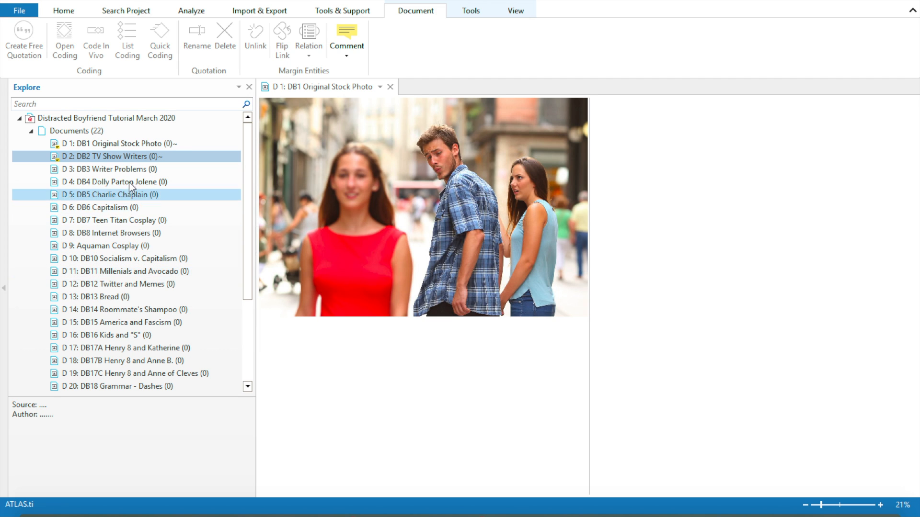
- Add and save a comment on the document DB3 Writer Problems with the lines Source, Time and Author, and display it in the preview
left_click(138, 171)
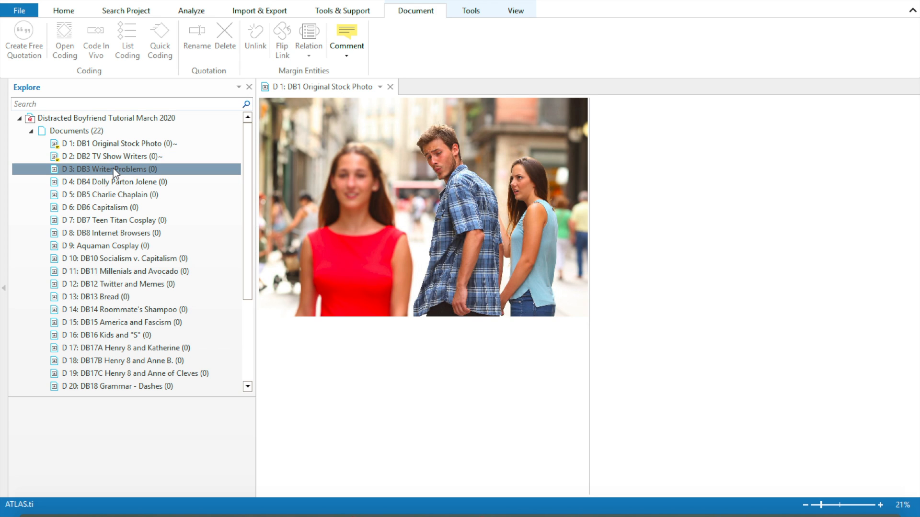
right_click(114, 168)
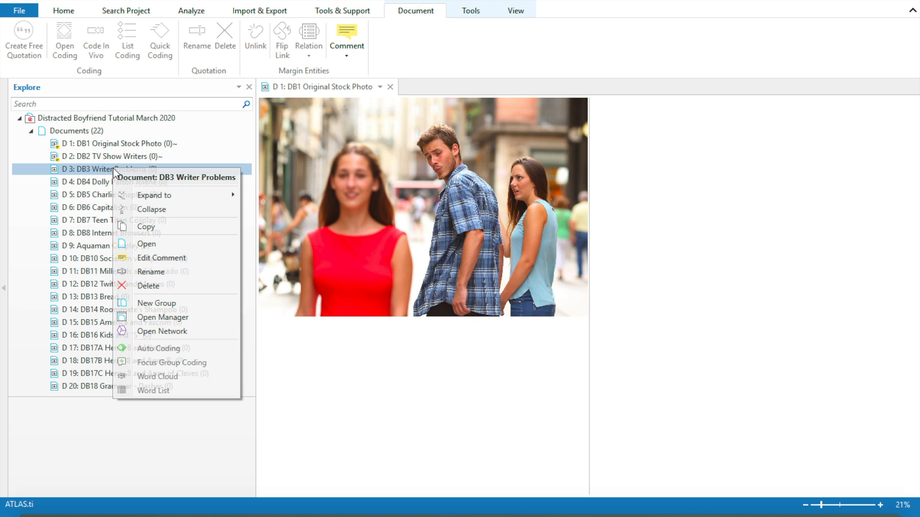
left_click(171, 258)
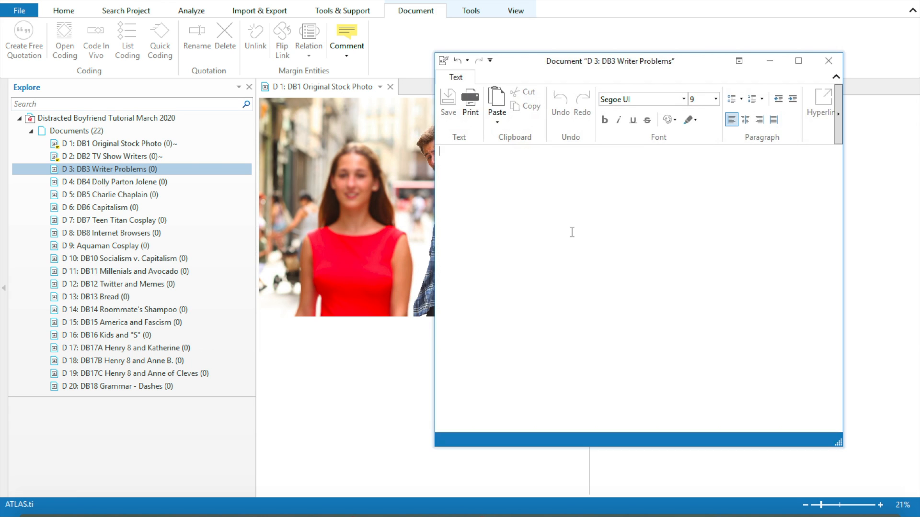
type("Source")
key("Return")
type("Time")
key("Return")
type("A")
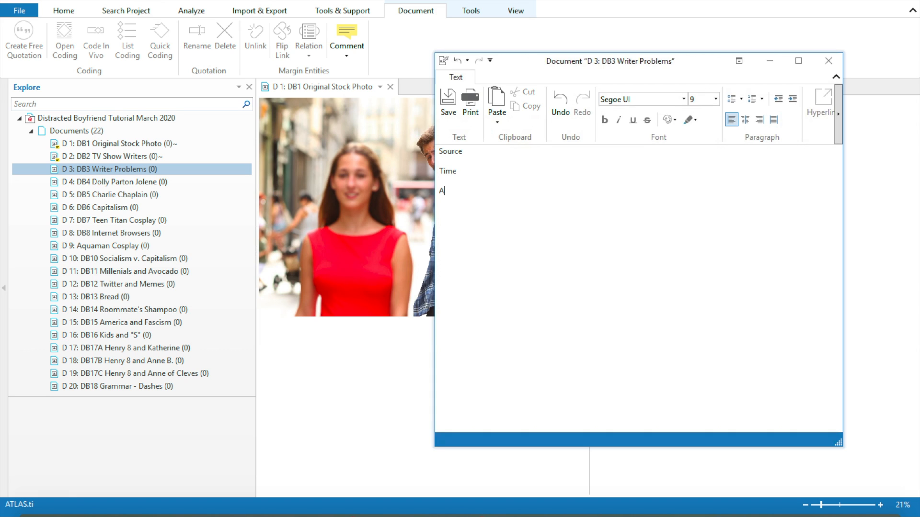
type("uthor")
left_click(829, 62)
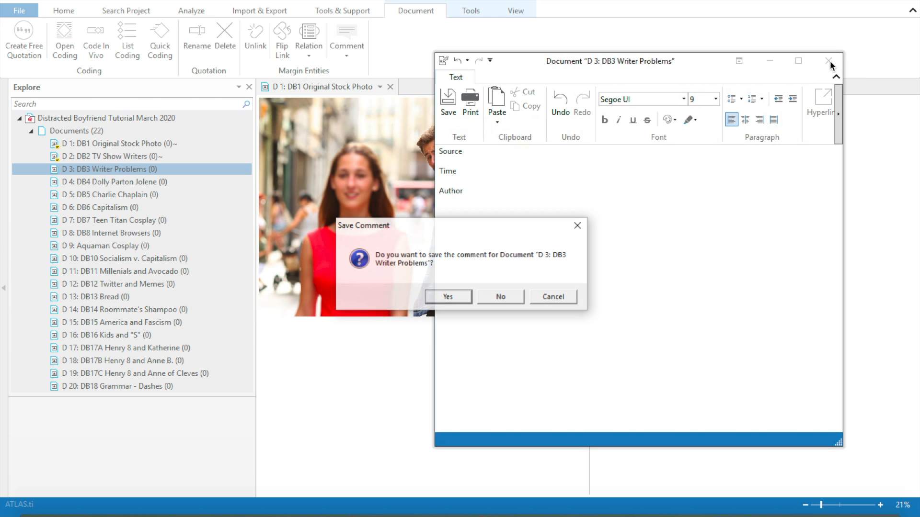
left_click(448, 297)
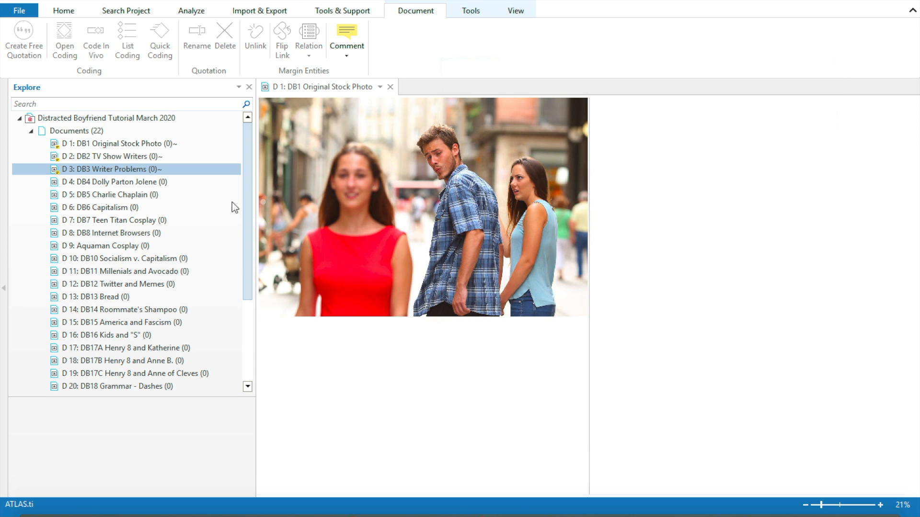
left_click(94, 133)
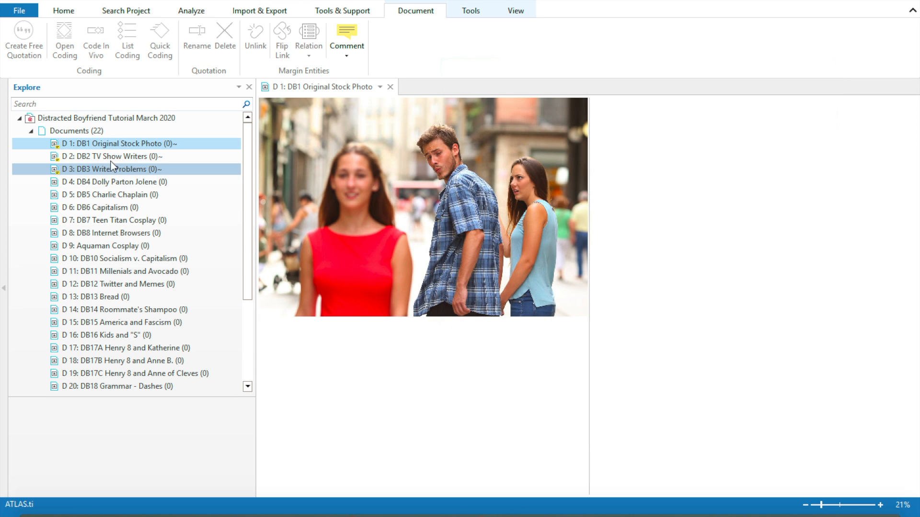
left_click(113, 167)
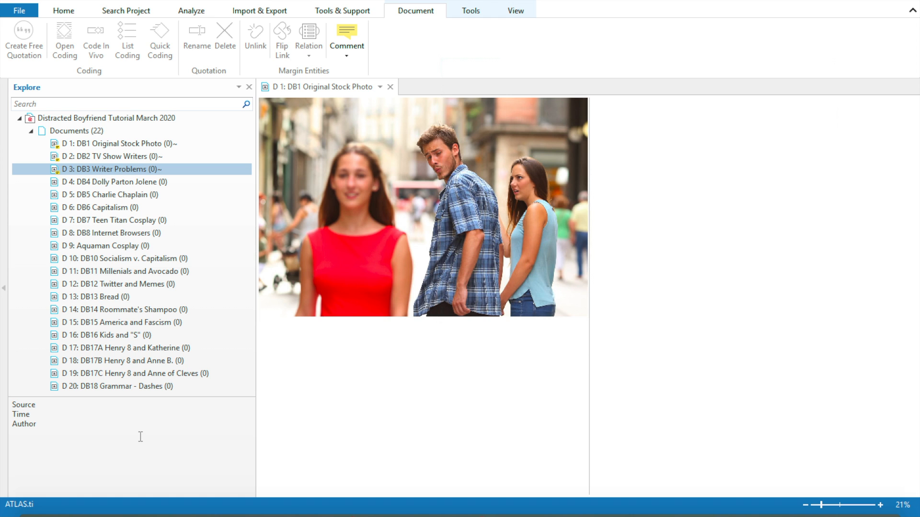